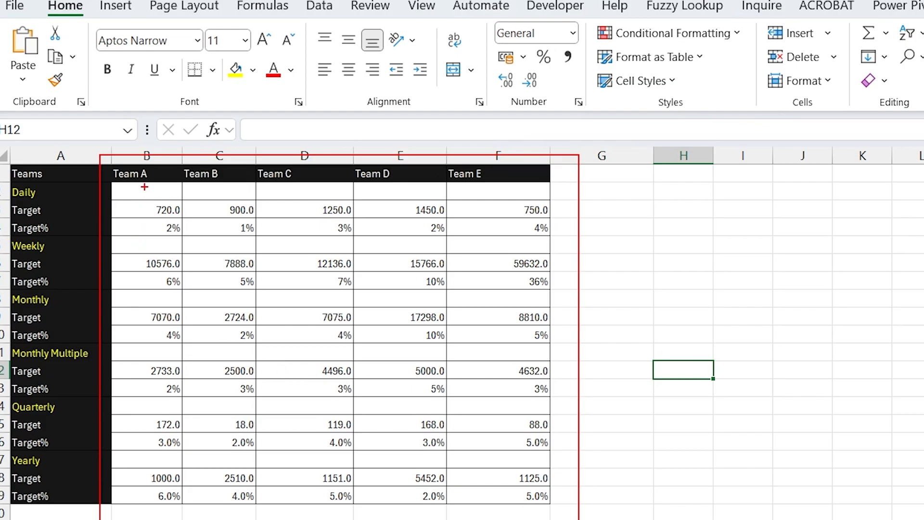
{"action": "left_click_drag", "start_coordinate": [151, 168], "coordinate": [199, 137]}
{"action": "left_click_drag", "start_coordinate": [229, 170], "coordinate": [300, 131]}
{"action": "left_click_drag", "start_coordinate": [313, 164], "coordinate": [392, 130]}
{"action": "left_click_drag", "start_coordinate": [426, 177], "coordinate": [511, 141]}
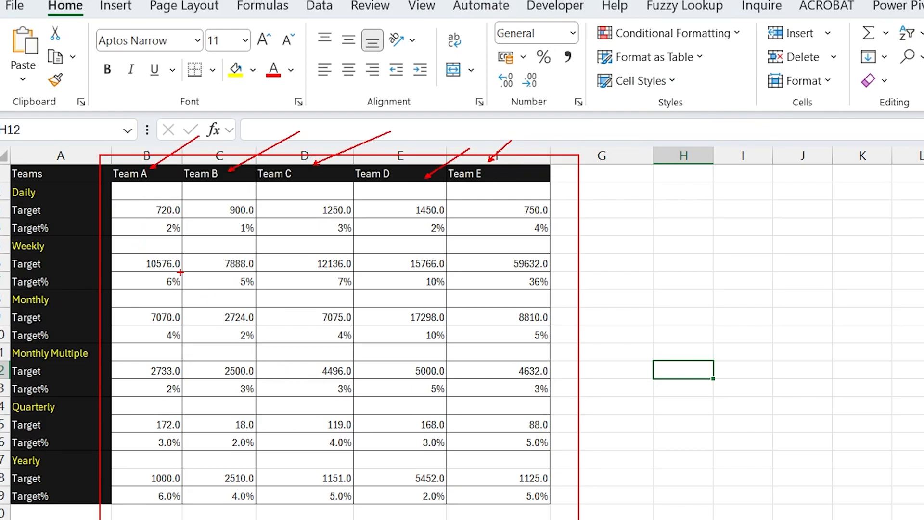
{"action": "left_click_drag", "start_coordinate": [104, 166], "coordinate": [185, 518]}
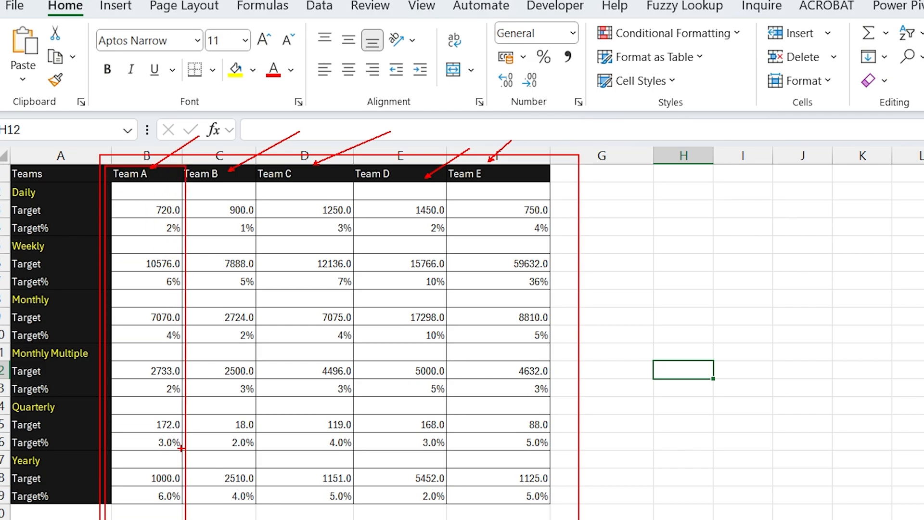
{"action": "left_click_drag", "start_coordinate": [170, 200], "coordinate": [199, 162]}
{"action": "left_click_drag", "start_coordinate": [177, 237], "coordinate": [197, 287]}
{"action": "key", "text": "Escape"}
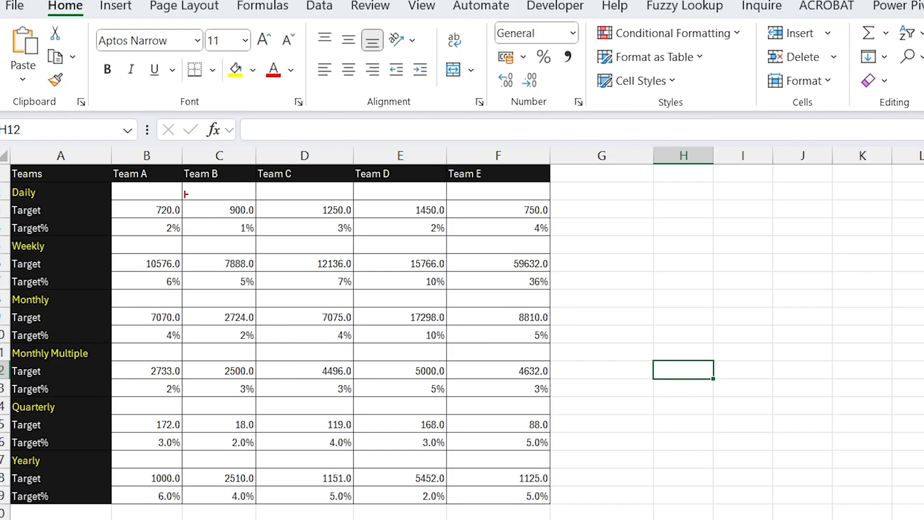
{"action": "mouse_move", "coordinate": [105, 163]}
{"action": "left_mouse_down"}
{"action": "mouse_move", "coordinate": [202, 492]}
{"action": "mouse_move", "coordinate": [183, 519]}
{"action": "left_mouse_up"}
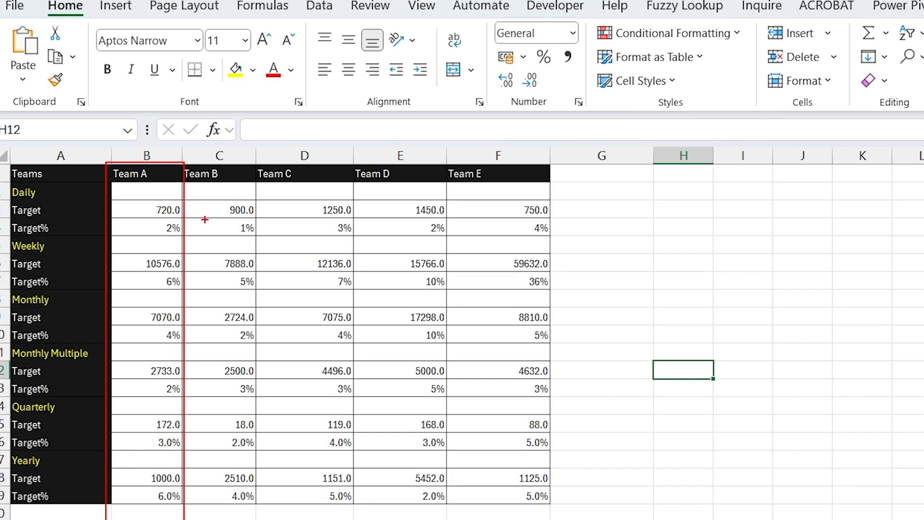
{"action": "key", "text": "Escape"}
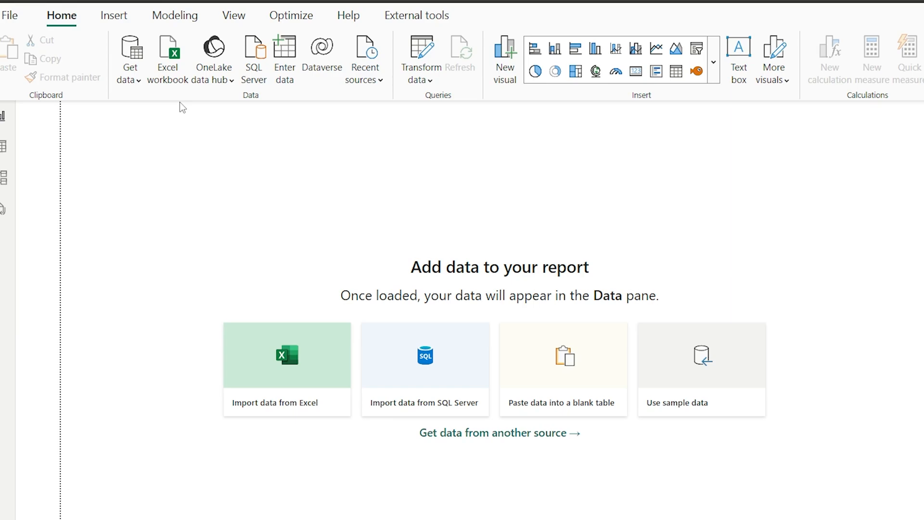
In Power BI Desktop, import Sheet1 from the Excel workbook Data in PBI.xlsx and open it for transformation in Power Query Editor.
{"action": "left_click", "coordinate": [172, 69]}
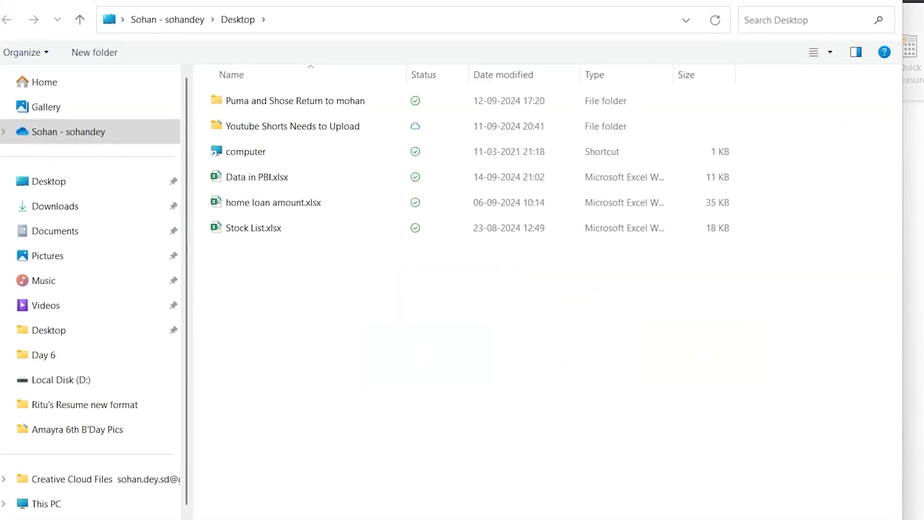
{"action": "left_click", "coordinate": [250, 185]}
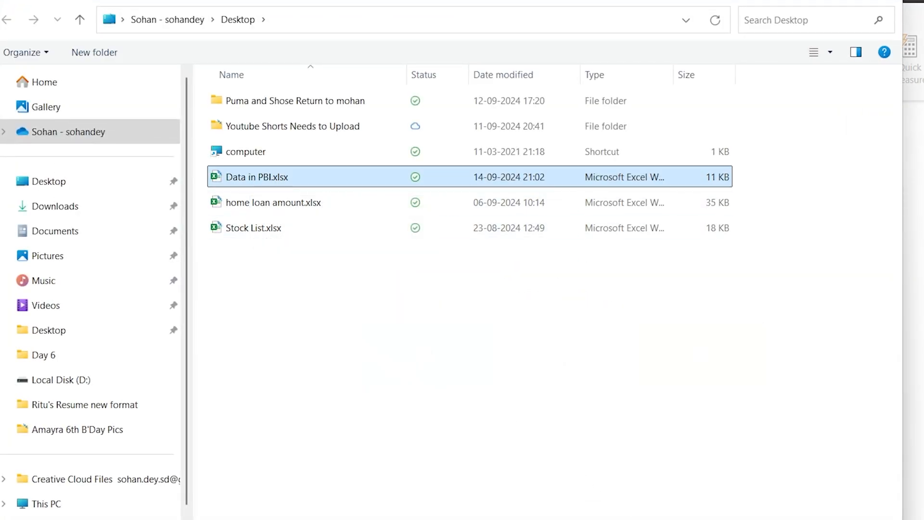
{"action": "left_click", "coordinate": [676, 499]}
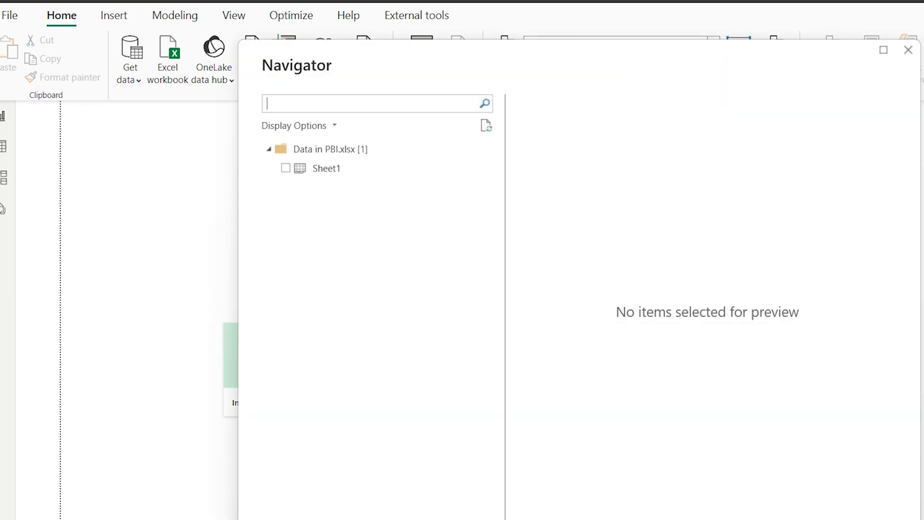
{"action": "left_click", "coordinate": [285, 168]}
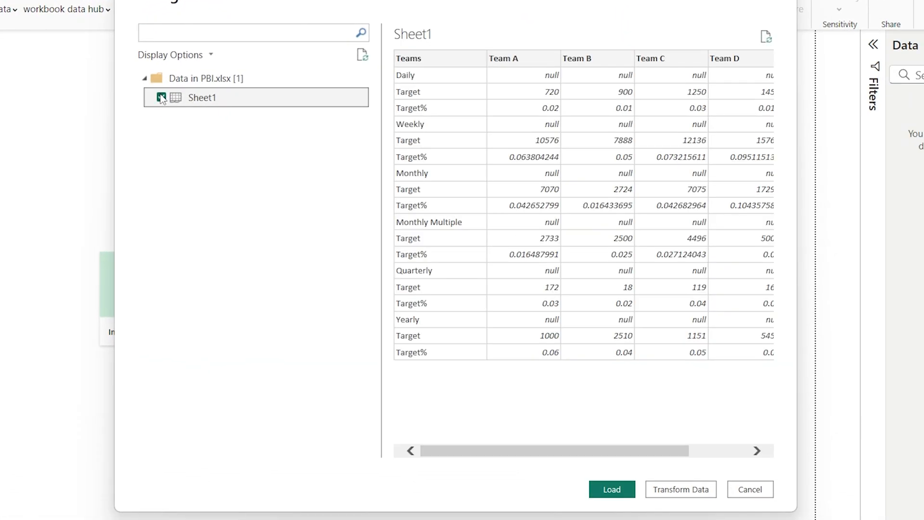
{"action": "left_click", "coordinate": [680, 489]}
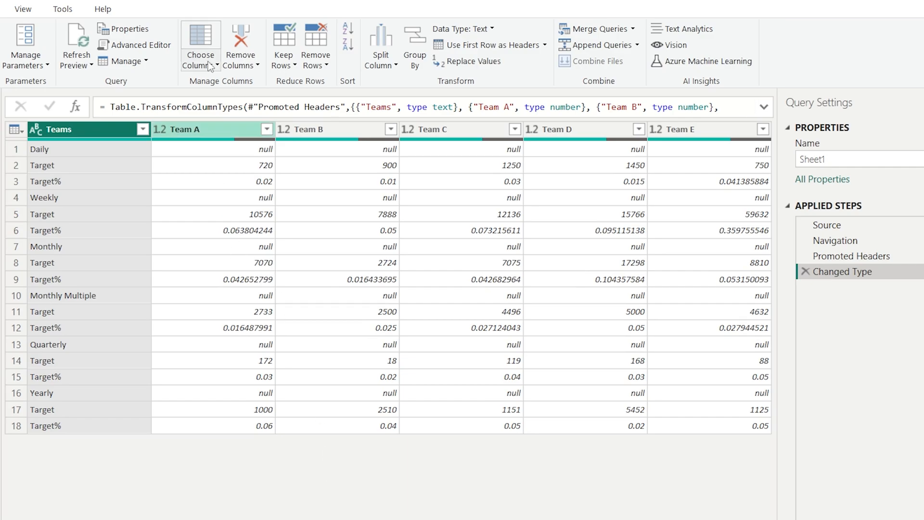
{"action": "mouse_move", "coordinate": [144, 118]}
{"action": "left_mouse_down"}
{"action": "mouse_move", "coordinate": [297, 151]}
{"action": "mouse_move", "coordinate": [764, 139]}
{"action": "left_mouse_up"}
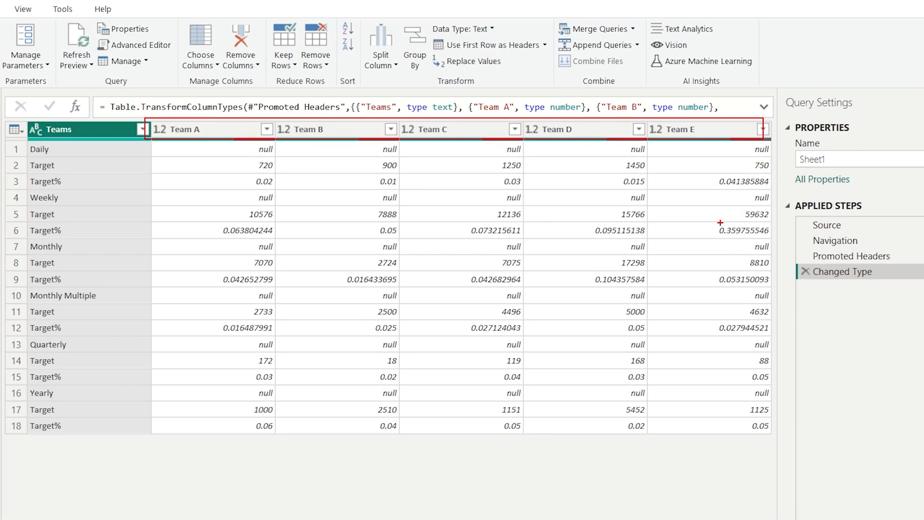
{"action": "key", "text": "Escape"}
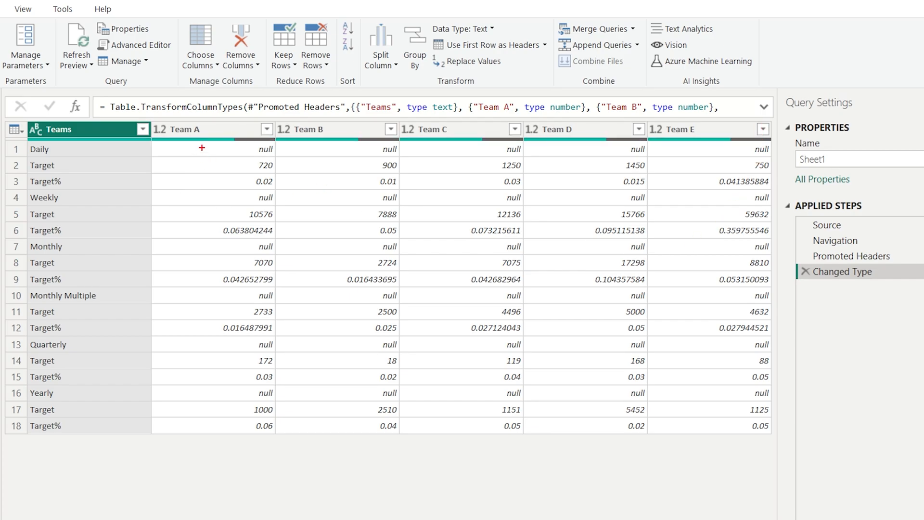
{"action": "mouse_move", "coordinate": [147, 116]}
{"action": "left_mouse_down"}
{"action": "mouse_move", "coordinate": [252, 283]}
{"action": "mouse_move", "coordinate": [277, 445]}
{"action": "left_mouse_up"}
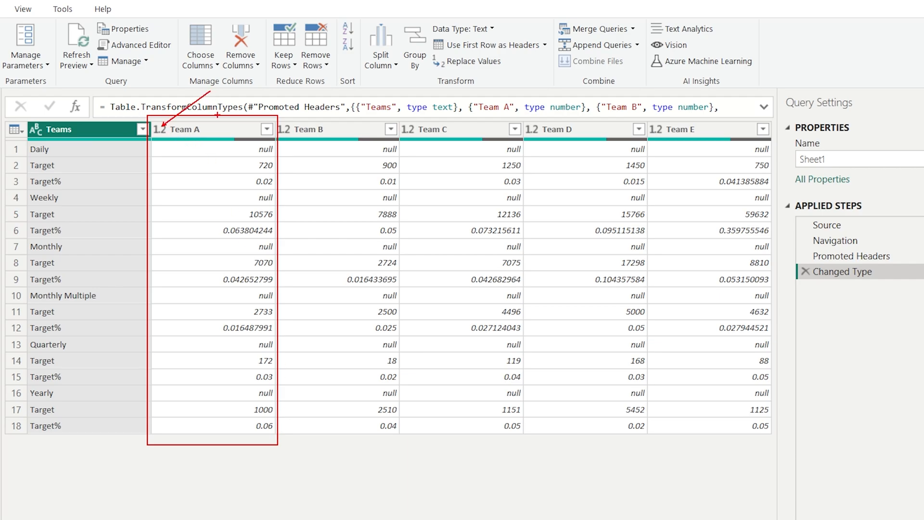
{"action": "key", "text": "Escape"}
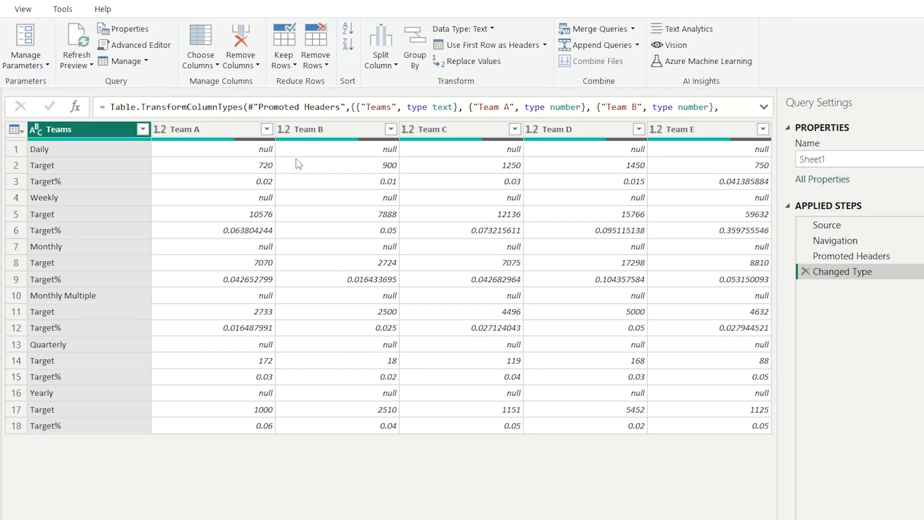
{"action": "key", "text": "ctrl+2"}
{"action": "left_click_drag", "start_coordinate": [18, 116], "coordinate": [771, 148]}
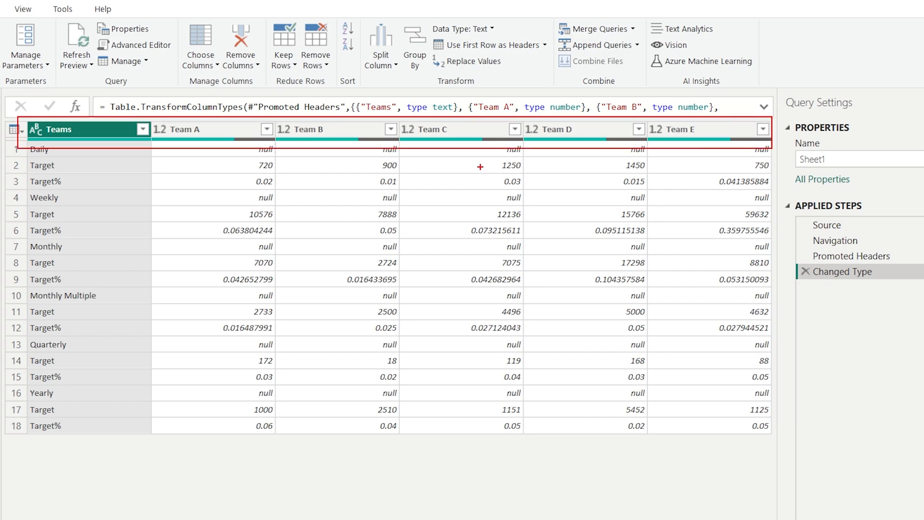
{"action": "key", "text": "Escape"}
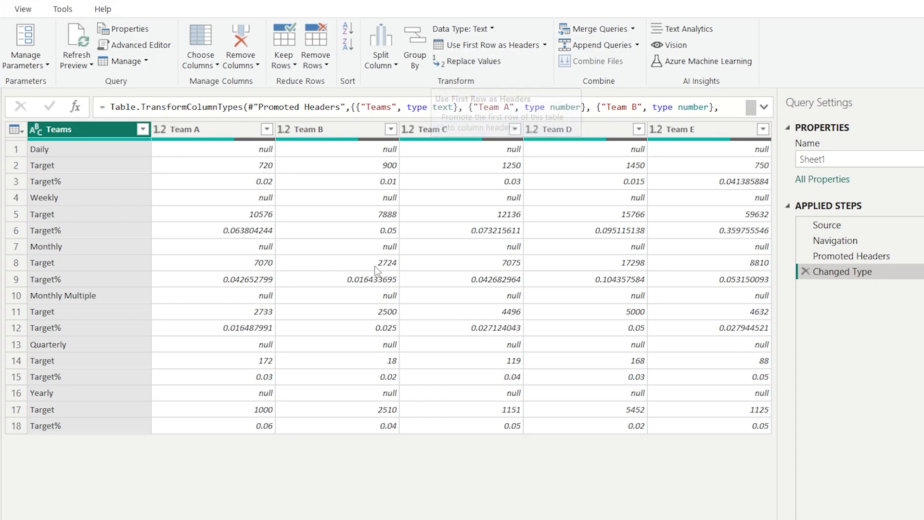
Demote the Sheet1 column headers so that they become the table's first row.
{"action": "left_click", "coordinate": [545, 46]}
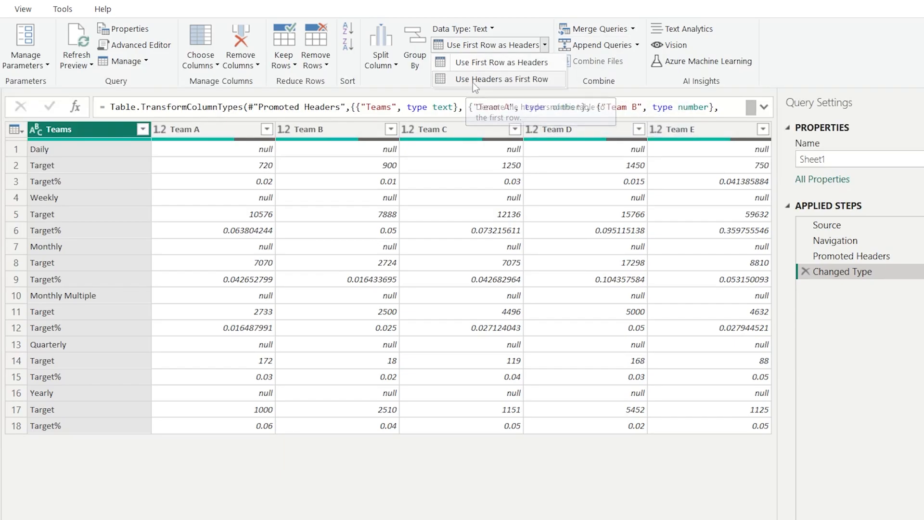
{"action": "left_click", "coordinate": [541, 81]}
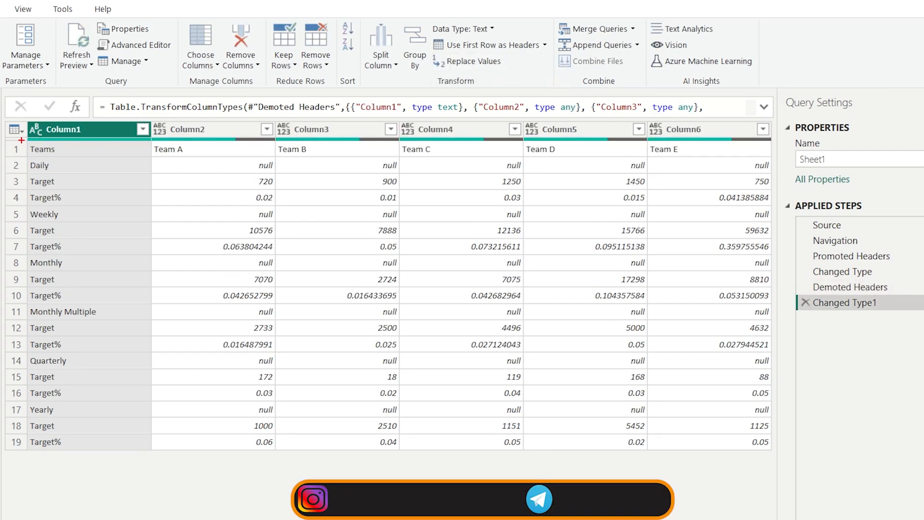
{"action": "mouse_move", "coordinate": [21, 140]}
{"action": "left_mouse_down"}
{"action": "mouse_move", "coordinate": [414, 165]}
{"action": "mouse_move", "coordinate": [588, 165]}
{"action": "left_mouse_up"}
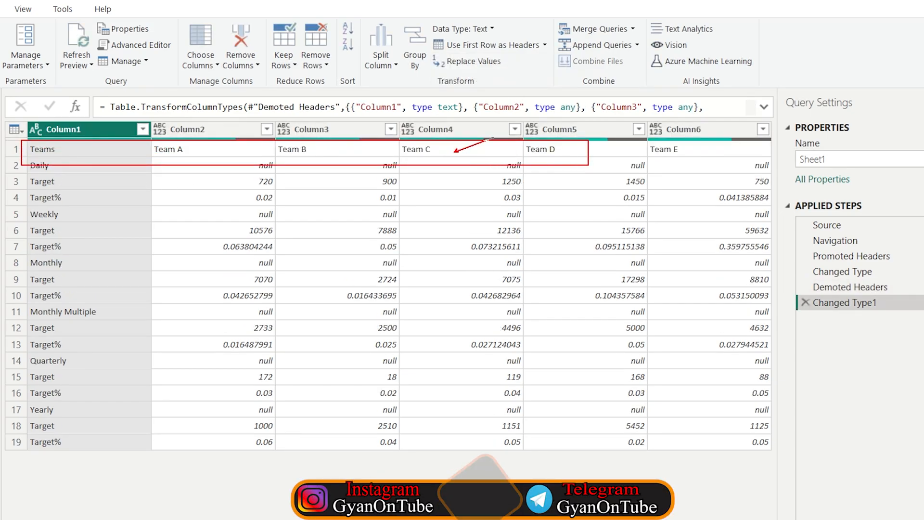
{"action": "key", "text": "Escape"}
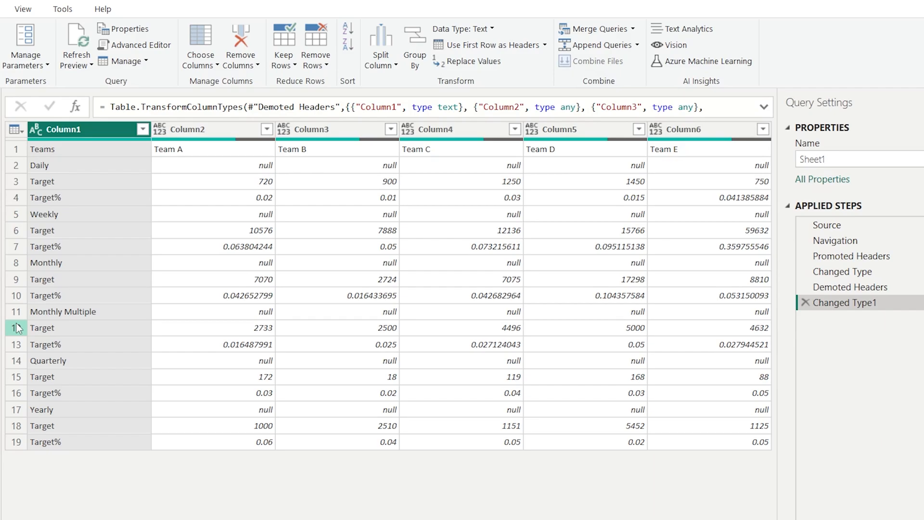
Transpose the Sheet1 table and promote its first row to column headers.
{"action": "left_click", "coordinate": [47, 18]}
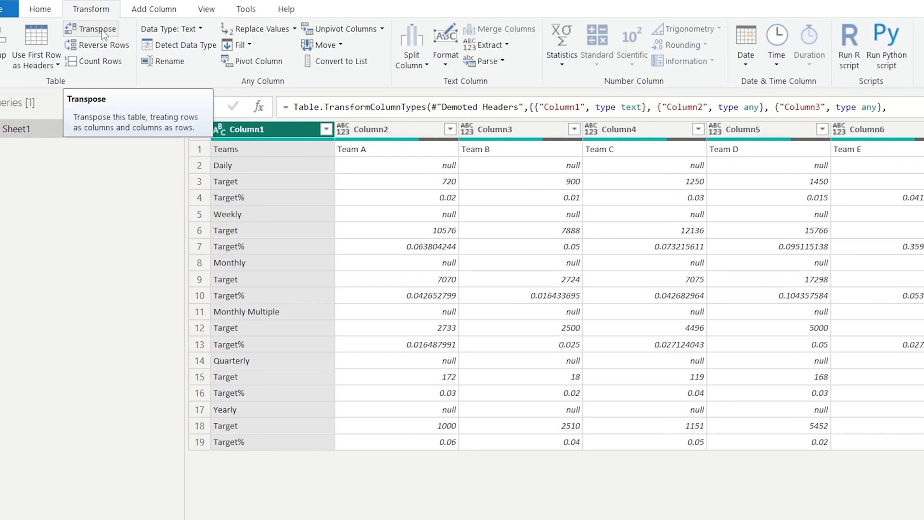
{"action": "left_click", "coordinate": [97, 28]}
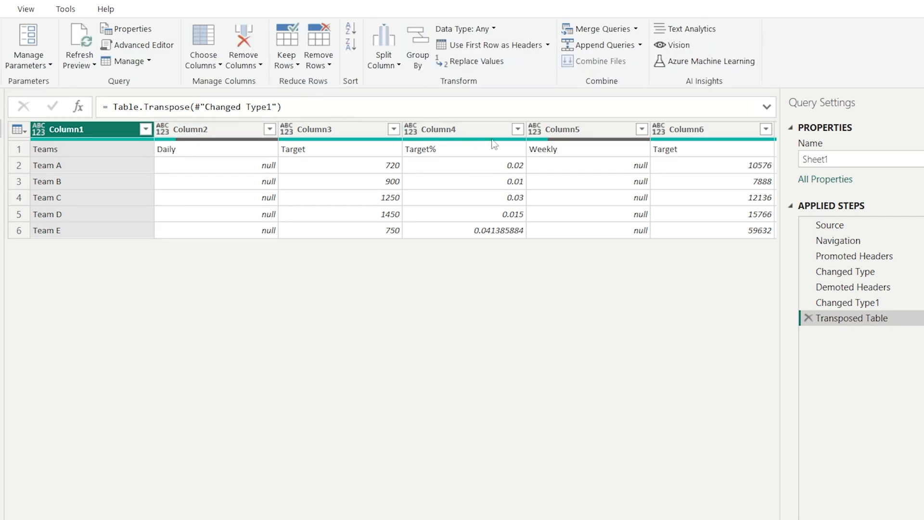
{"action": "left_click", "coordinate": [495, 47]}
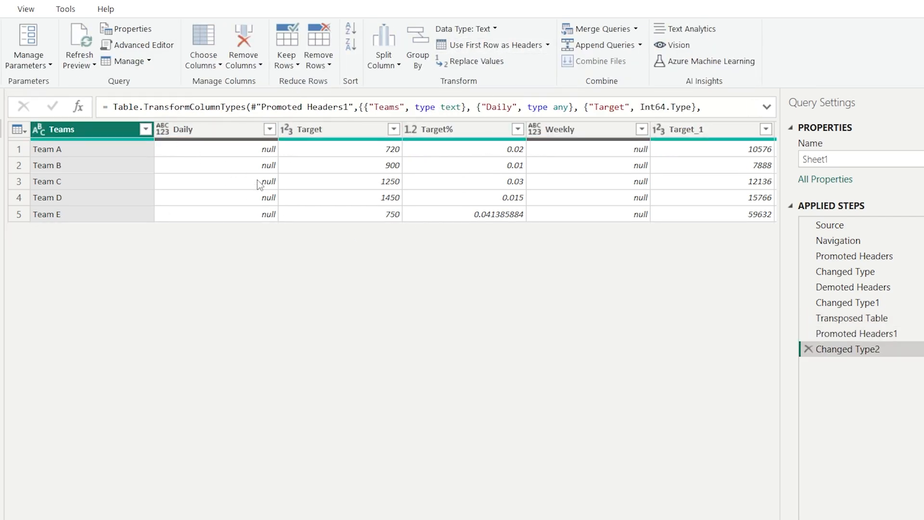
{"action": "left_click_drag", "start_coordinate": [161, 113], "coordinate": [276, 235]}
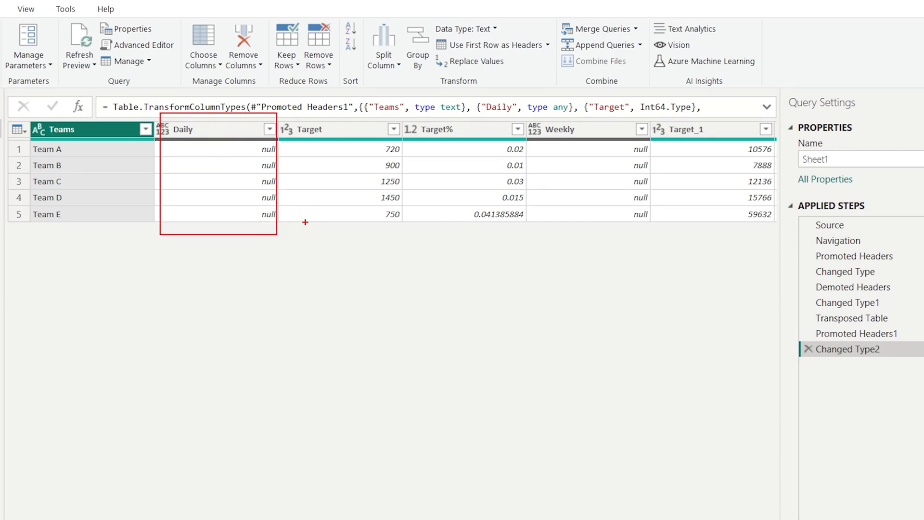
{"action": "key", "text": "Escape"}
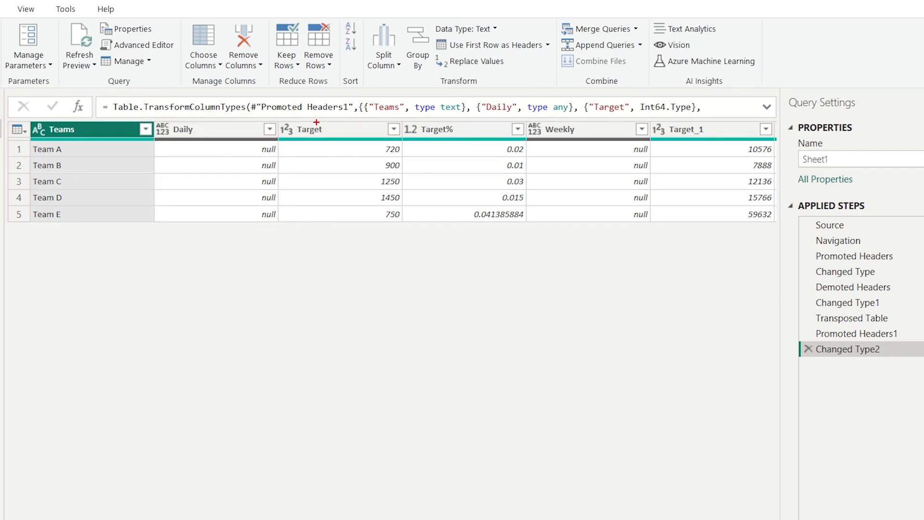
{"action": "mouse_move", "coordinate": [289, 115]}
{"action": "left_mouse_down"}
{"action": "mouse_move", "coordinate": [404, 163]}
{"action": "mouse_move", "coordinate": [521, 224]}
{"action": "mouse_move", "coordinate": [527, 237]}
{"action": "left_mouse_up"}
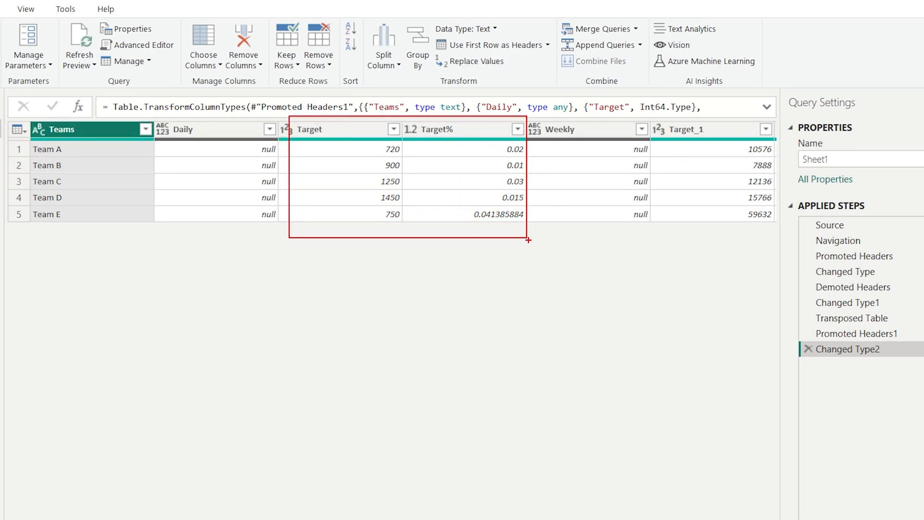
{"action": "key", "text": "Escape"}
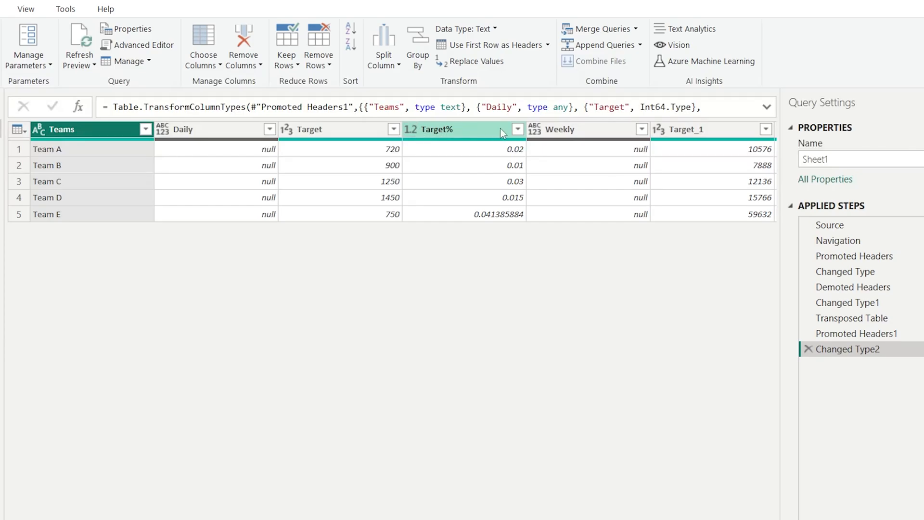
Change the data type of the Target% column to Percentage, replacing the current type conversion.
{"action": "left_click", "coordinate": [410, 130]}
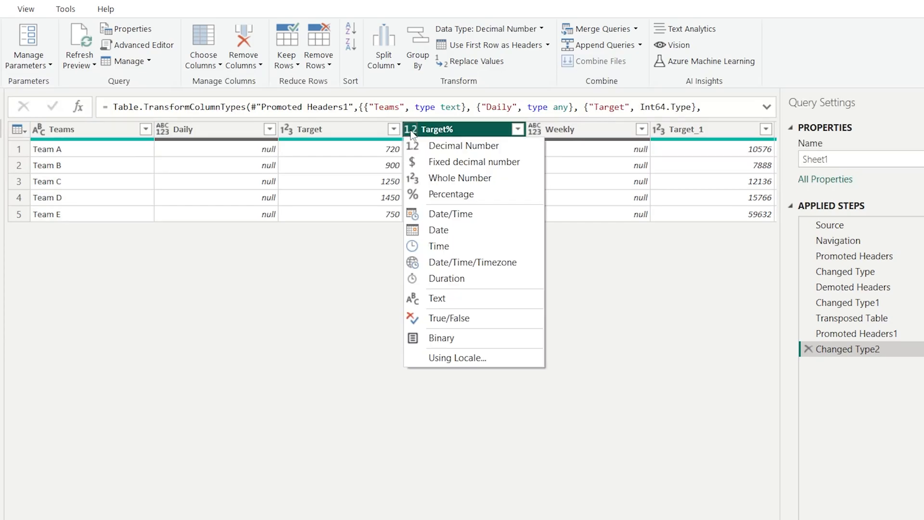
{"action": "left_click", "coordinate": [442, 193]}
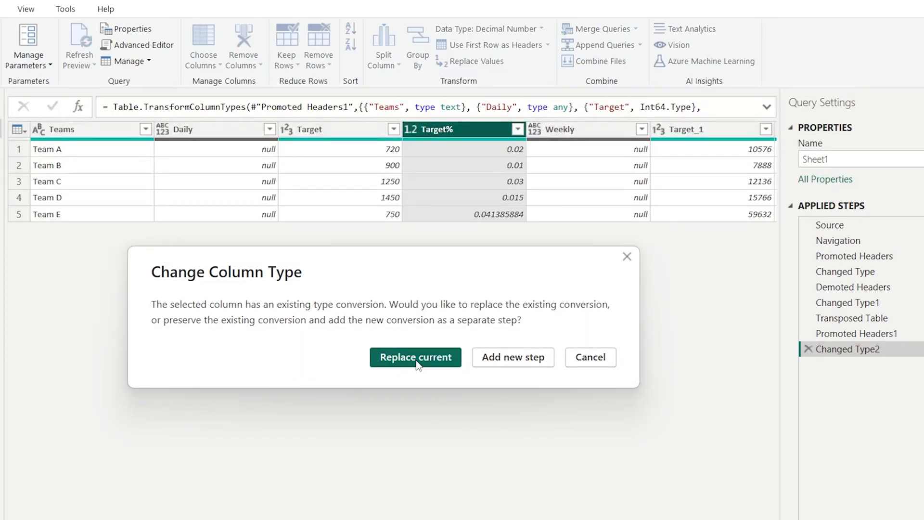
{"action": "left_click", "coordinate": [416, 360]}
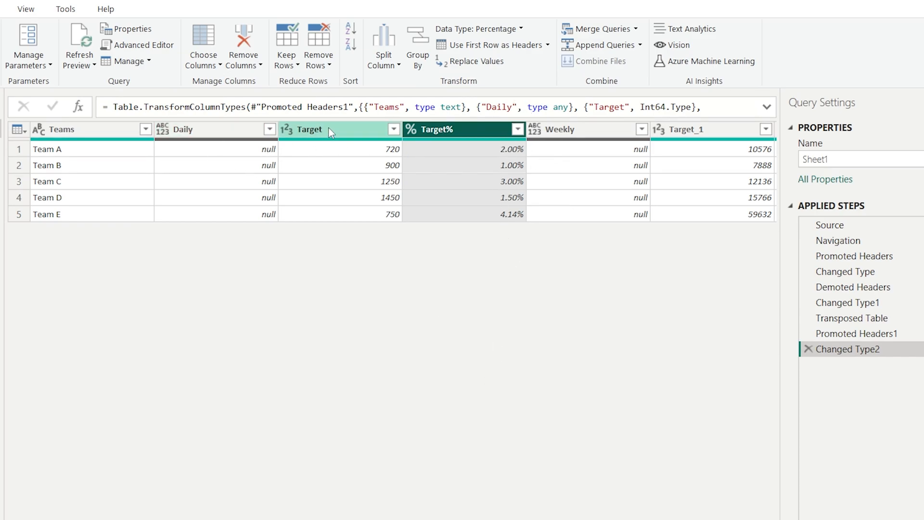
Change the data type of the Target%_2 column to Percentage, replacing the current type conversion.
{"action": "scroll", "coordinate": [326, 135], "scroll_direction": "right", "scroll_amount": 3}
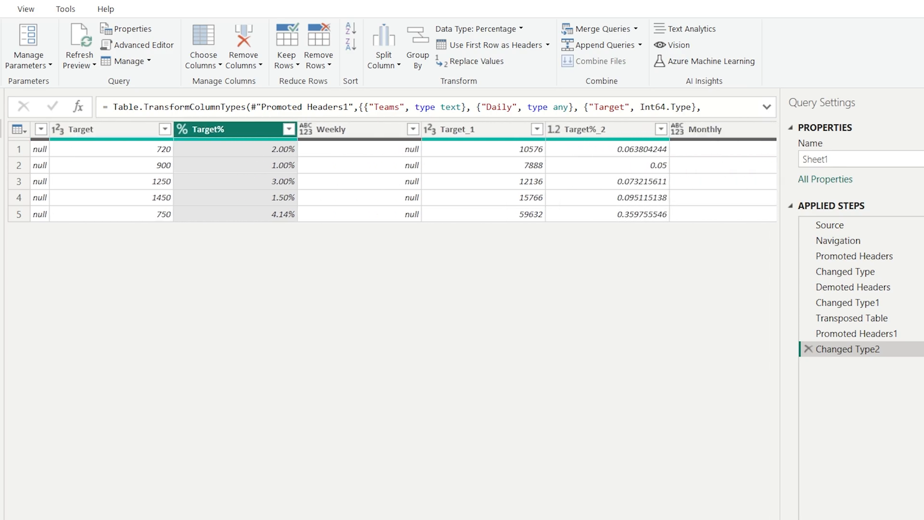
{"action": "scroll", "coordinate": [385, 178], "scroll_direction": "right", "scroll_amount": 1}
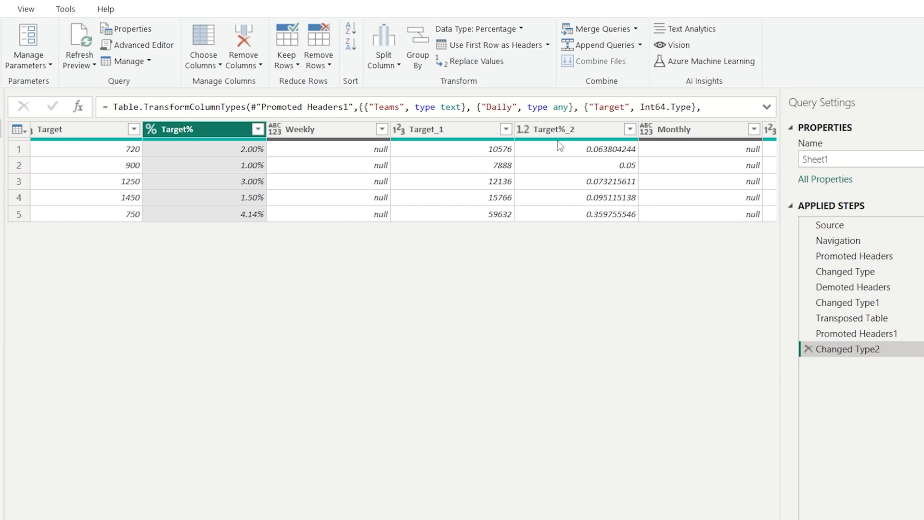
{"action": "left_click", "coordinate": [536, 135]}
{"action": "left_click", "coordinate": [522, 129]}
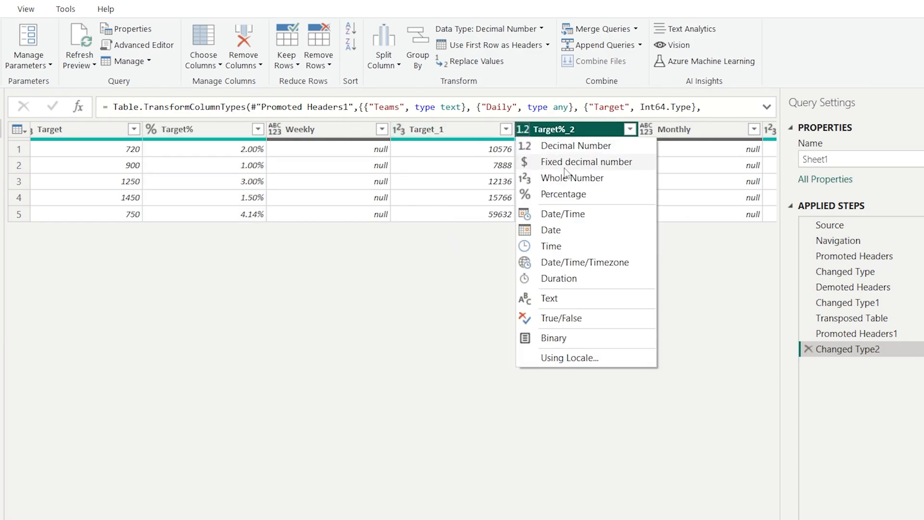
{"action": "left_click", "coordinate": [573, 192]}
{"action": "left_click", "coordinate": [392, 362]}
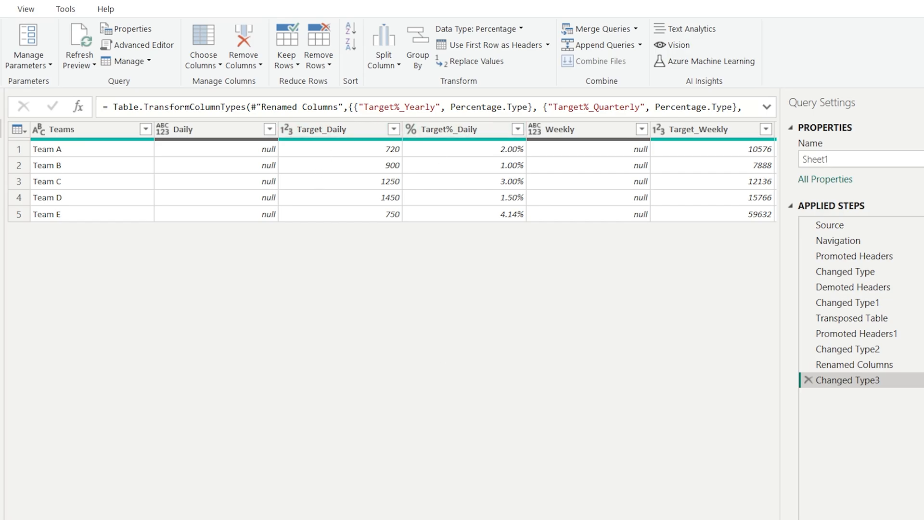
Remove the empty Daily and Weekly columns from the Sheet1 table.
{"action": "scroll", "coordinate": [392, 181], "scroll_direction": "right", "scroll_amount": 10}
{"action": "left_click", "coordinate": [685, 129]}
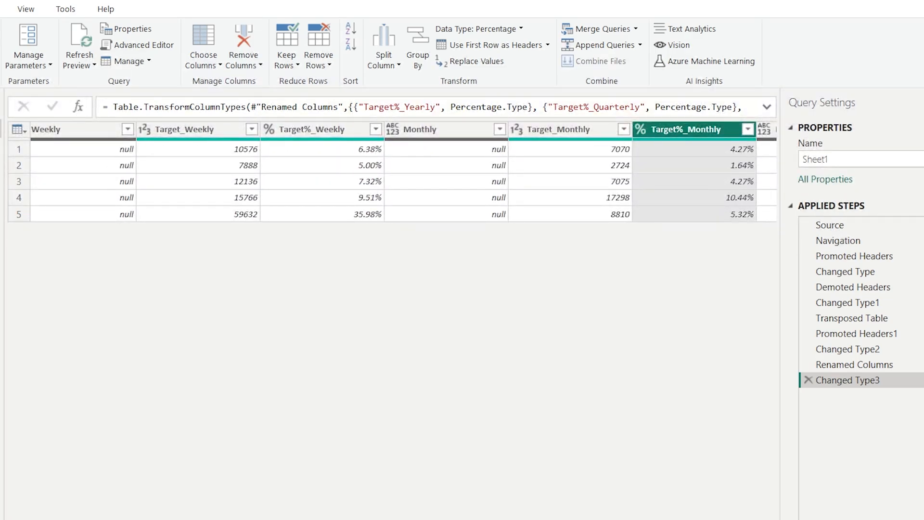
{"action": "scroll", "coordinate": [392, 180], "scroll_direction": "left", "scroll_amount": 10}
{"action": "left_click", "coordinate": [215, 132]}
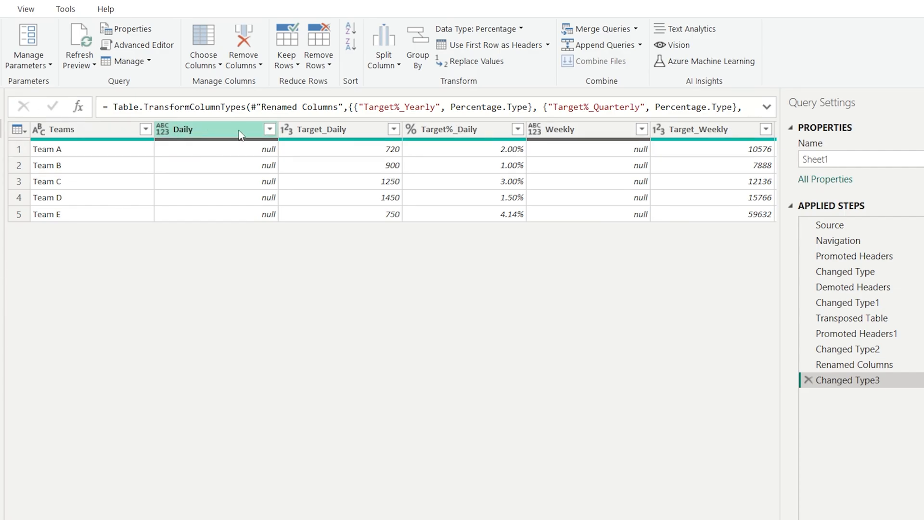
{"action": "left_click", "coordinate": [216, 135]}
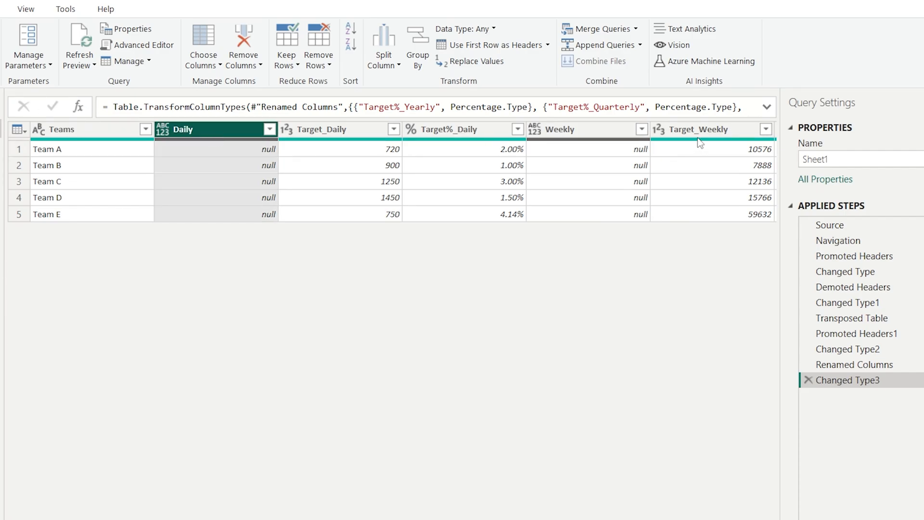
{"action": "left_click", "coordinate": [595, 132], "text": "ctrl"}
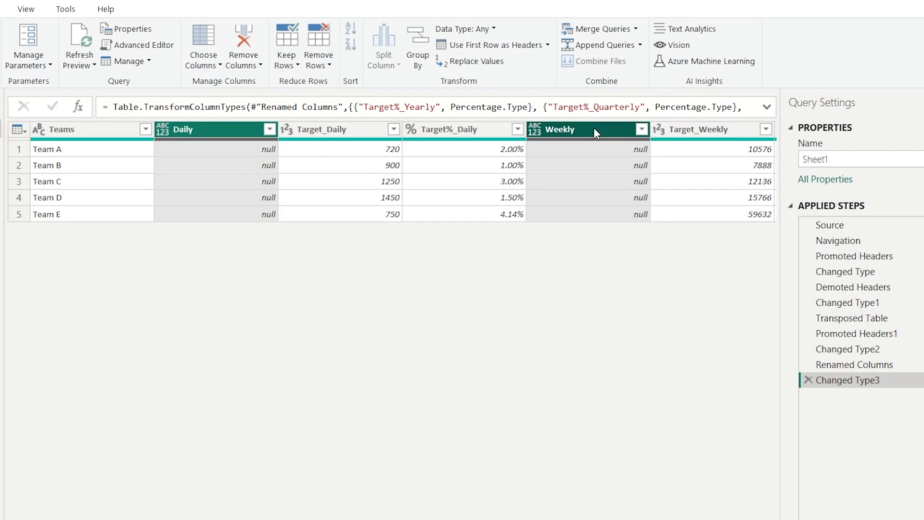
{"action": "right_click", "coordinate": [584, 133]}
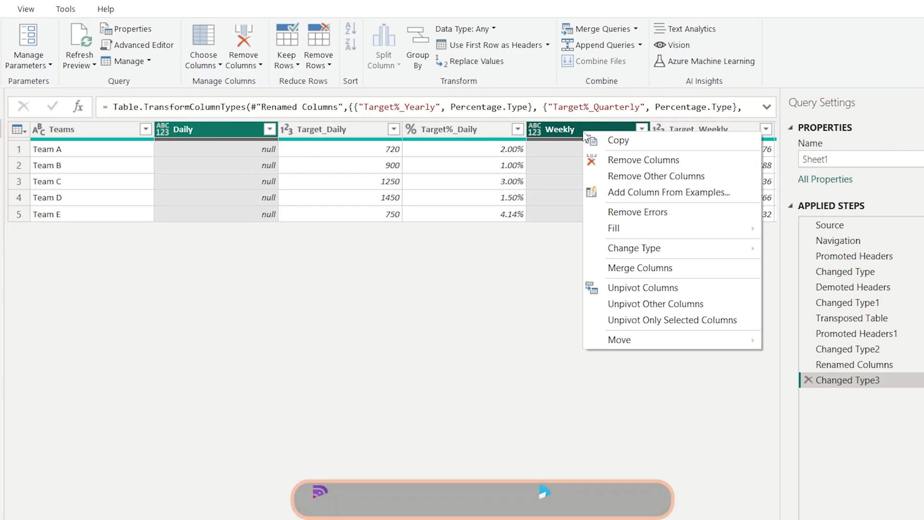
{"action": "left_click", "coordinate": [643, 162]}
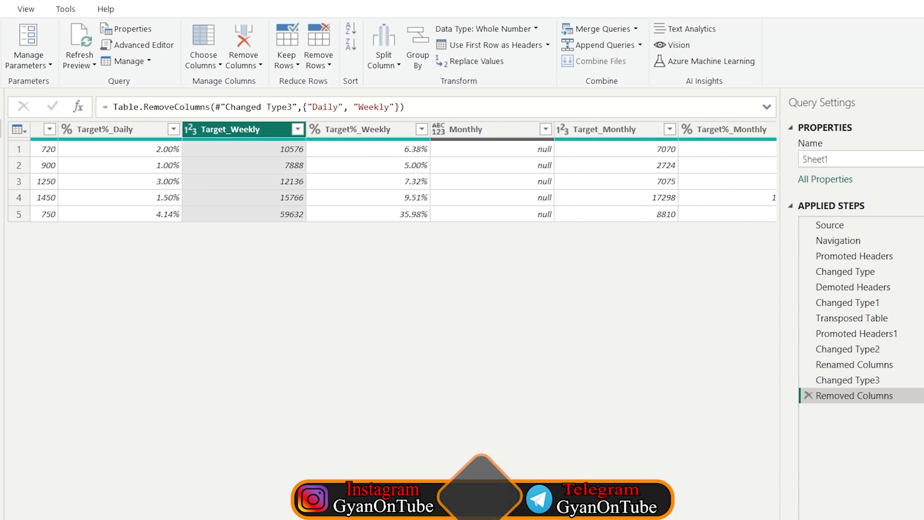
Remove the empty Monthly, Monthly Multiple, Quarterly and Yearly columns from the Sheet1 table.
{"action": "scroll", "coordinate": [403, 170], "scroll_direction": "right", "scroll_amount": 5}
{"action": "left_click", "coordinate": [202, 129]}
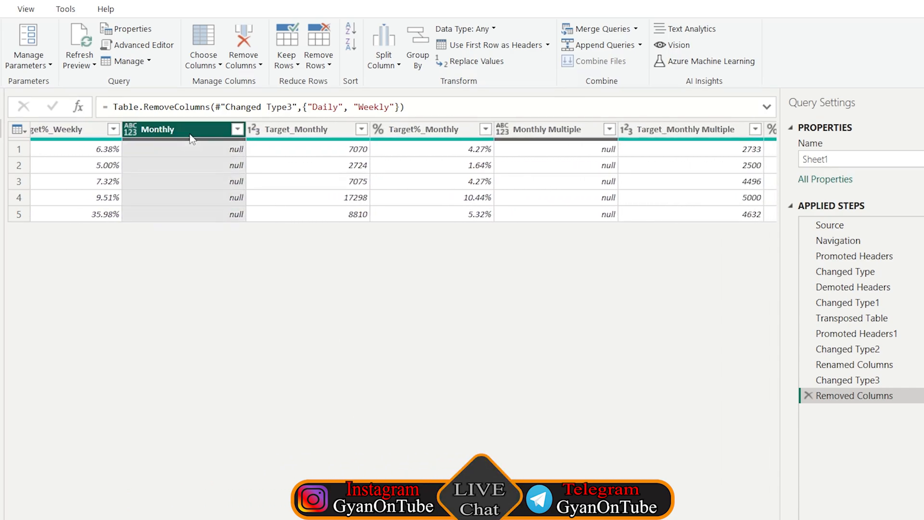
{"action": "left_click", "coordinate": [546, 129], "text": "ctrl"}
{"action": "scroll", "coordinate": [392, 181], "scroll_direction": "right", "scroll_amount": 5}
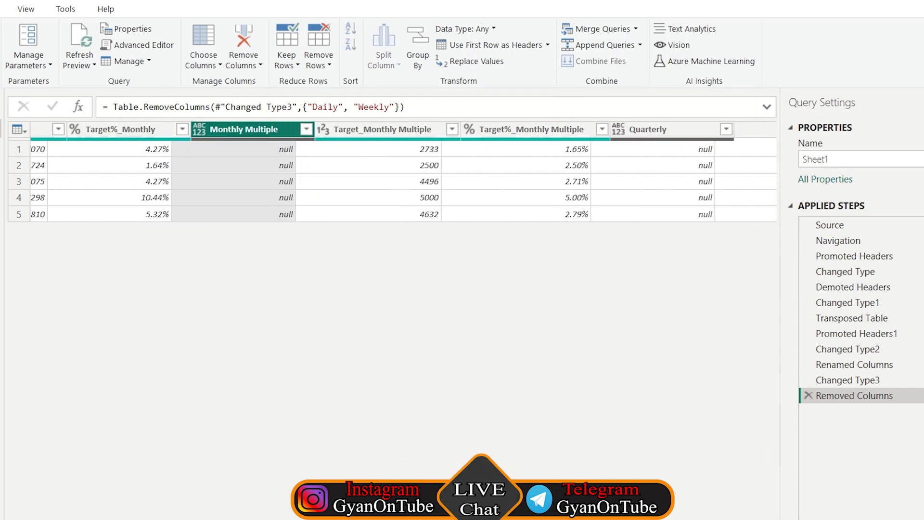
{"action": "left_click", "coordinate": [424, 129], "text": "ctrl"}
{"action": "left_click", "coordinate": [712, 129], "text": "ctrl"}
{"action": "key", "text": "Delete"}
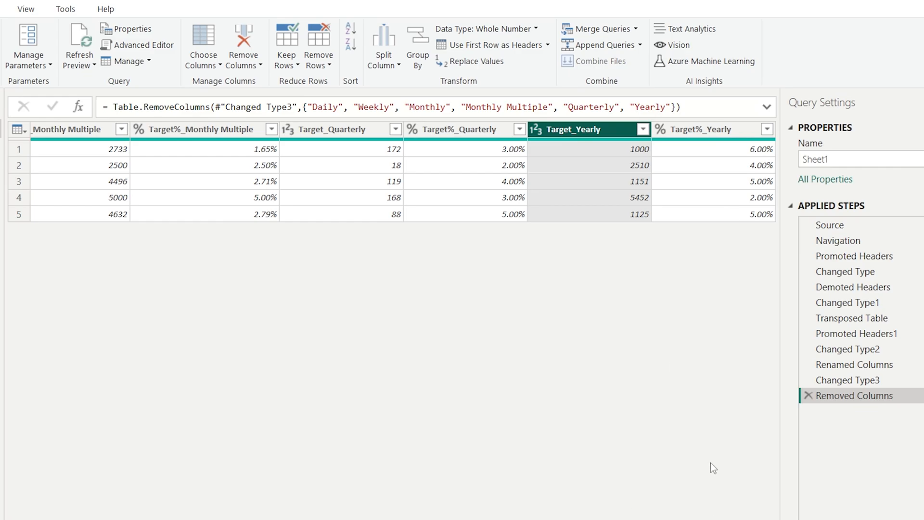
{"action": "scroll", "coordinate": [393, 180], "scroll_direction": "left", "scroll_amount": 5}
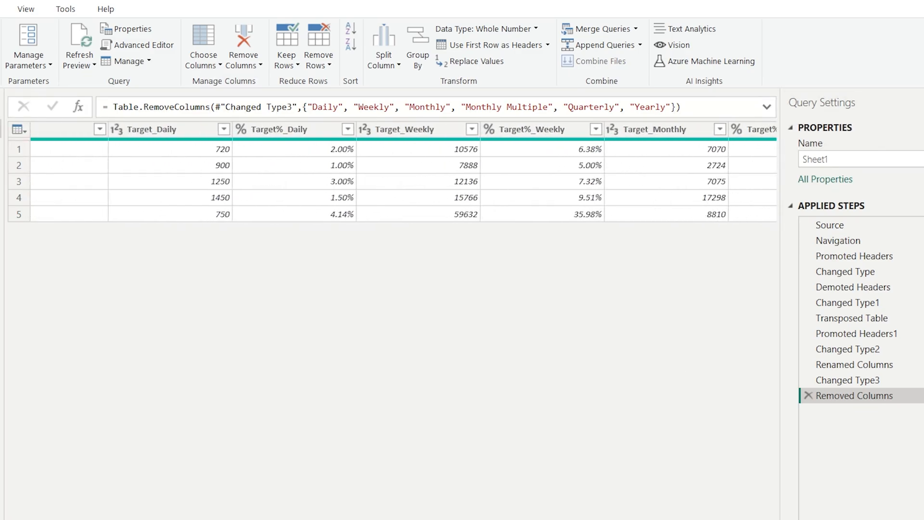
{"action": "scroll", "coordinate": [392, 180], "scroll_direction": "left", "scroll_amount": 2}
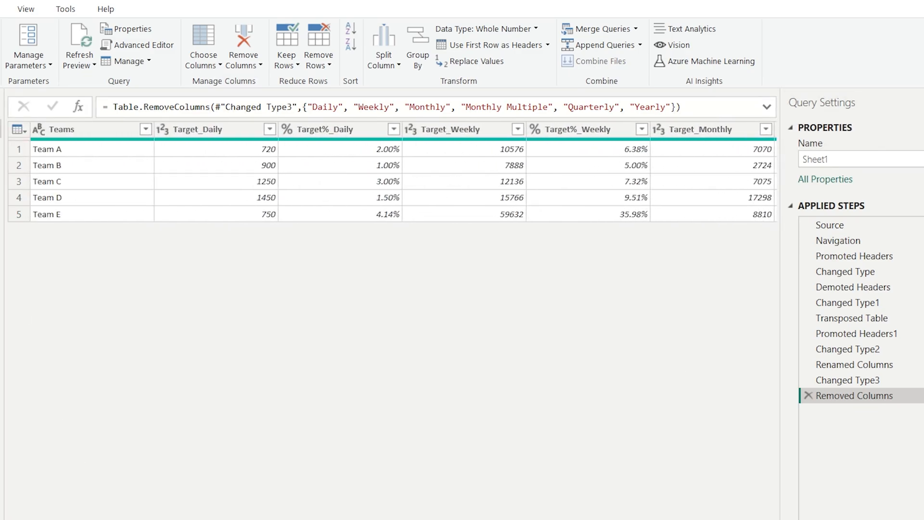
Close Power Query applying the changes, and widen the report's Data pane to fit the full field names.
{"action": "left_click", "coordinate": [23, 65]}
{"action": "left_click", "coordinate": [21, 105]}
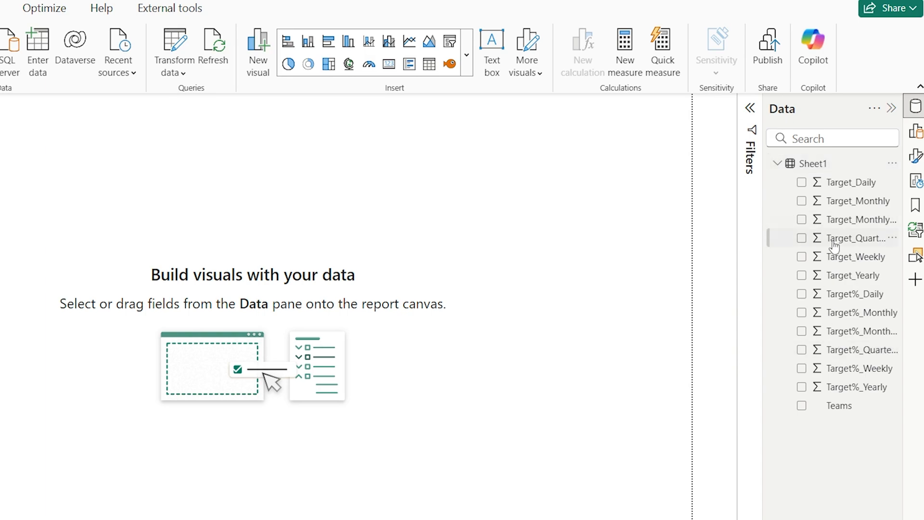
{"action": "left_click_drag", "start_coordinate": [763, 348], "coordinate": [685, 340]}
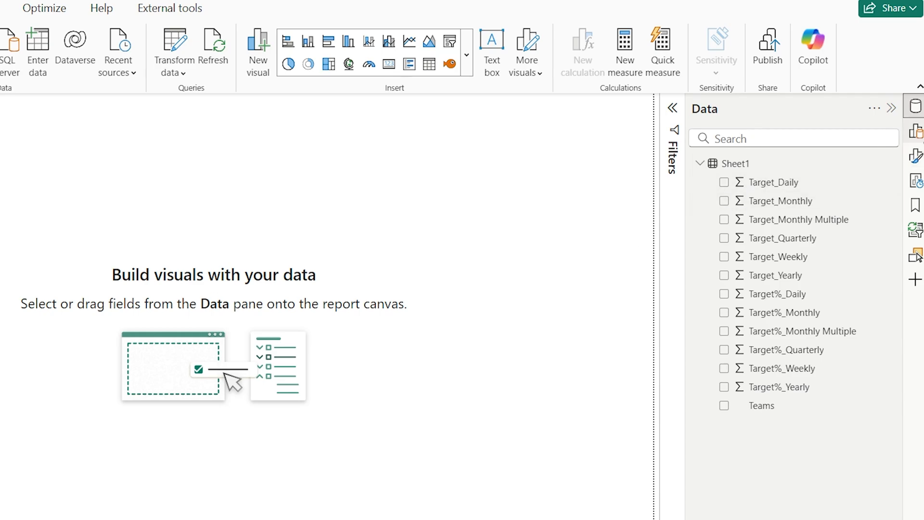
Show the visual building options and add an empty stacked column chart to the report page.
{"action": "left_click", "coordinate": [916, 131]}
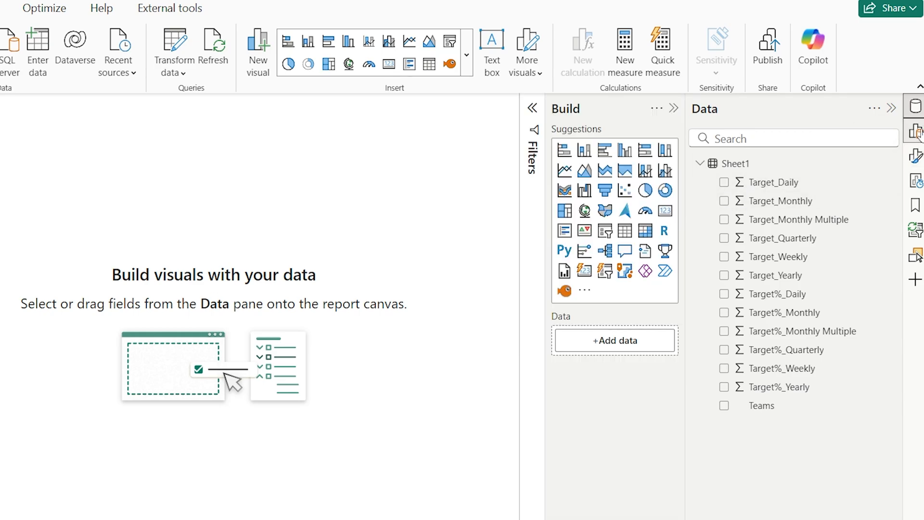
{"action": "left_click", "coordinate": [584, 149]}
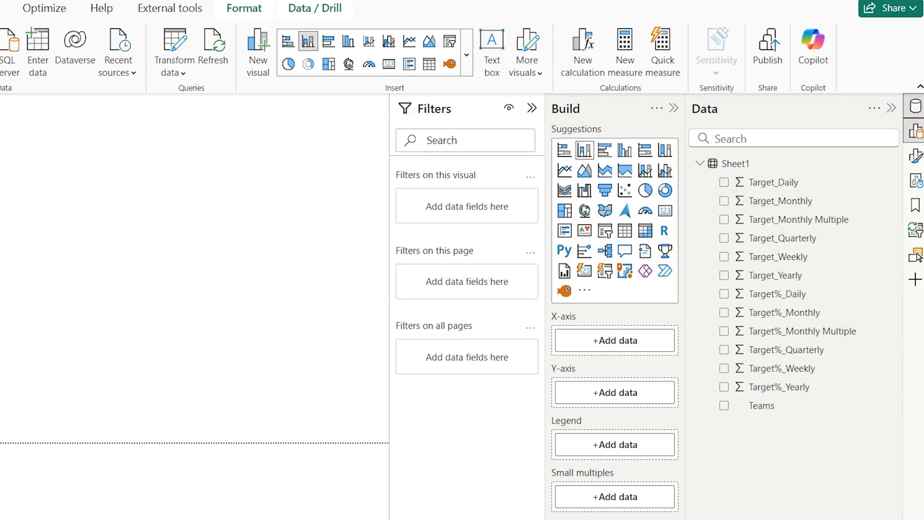
{"action": "key", "text": "Escape"}
{"action": "left_click", "coordinate": [193, 270]}
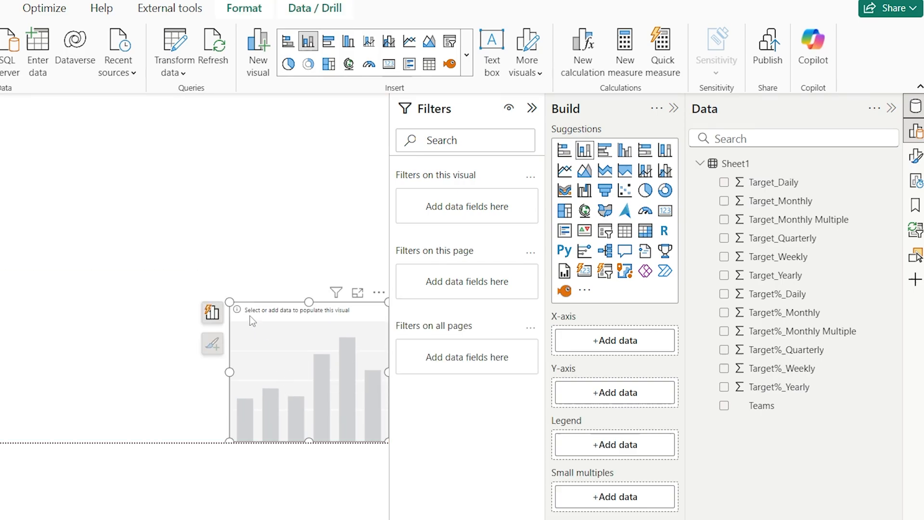
Collapse the filters and plot Target_Monthly on the column chart's Y-axis with Teams on the X-axis.
{"action": "left_click", "coordinate": [532, 108]}
{"action": "left_click_drag", "start_coordinate": [761, 406], "coordinate": [605, 342]}
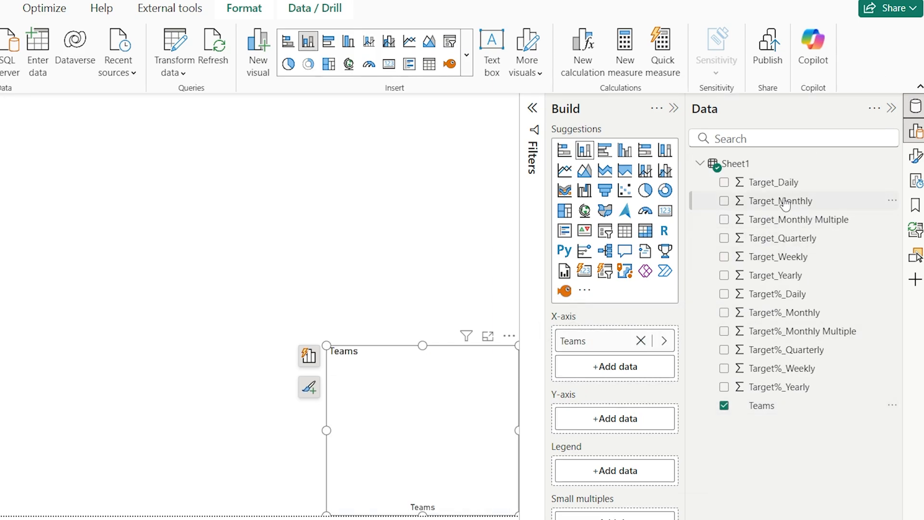
{"action": "left_click_drag", "start_coordinate": [780, 206], "coordinate": [614, 423]}
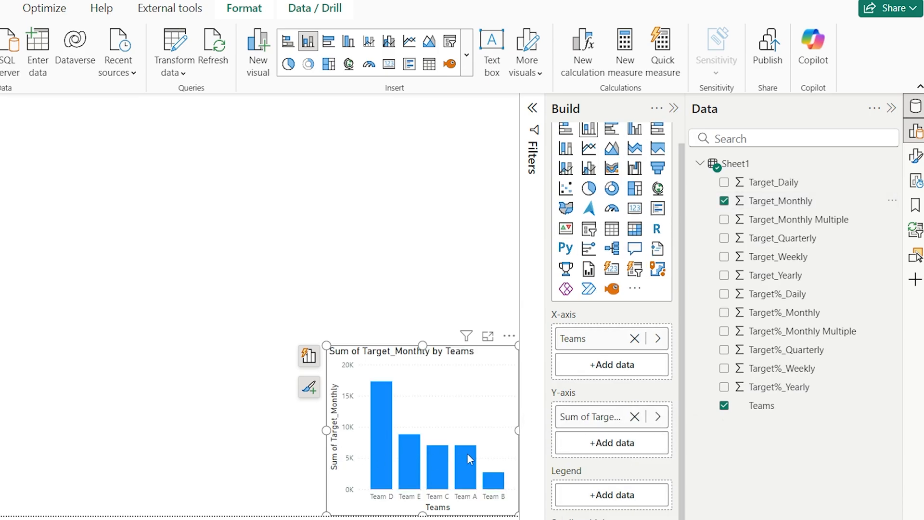
Convert the chart to a line and clustered column chart and assign Target%_Monthly to its line y-axis.
{"action": "mouse_move", "coordinate": [468, 456]}
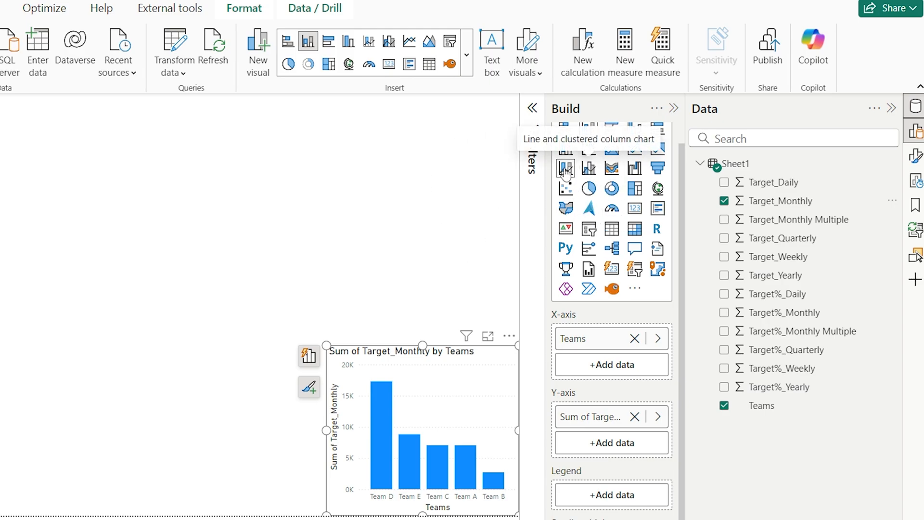
{"action": "left_click", "coordinate": [590, 169]}
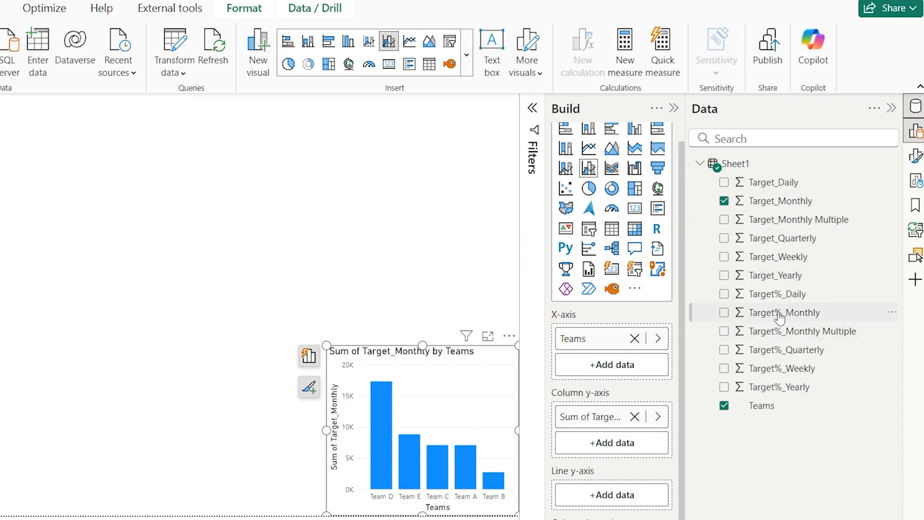
{"action": "left_click_drag", "start_coordinate": [779, 318], "coordinate": [614, 503]}
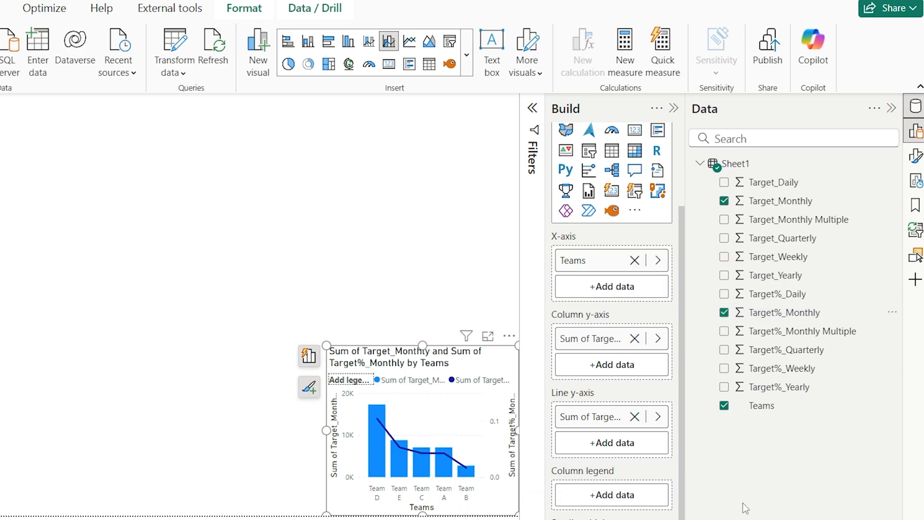